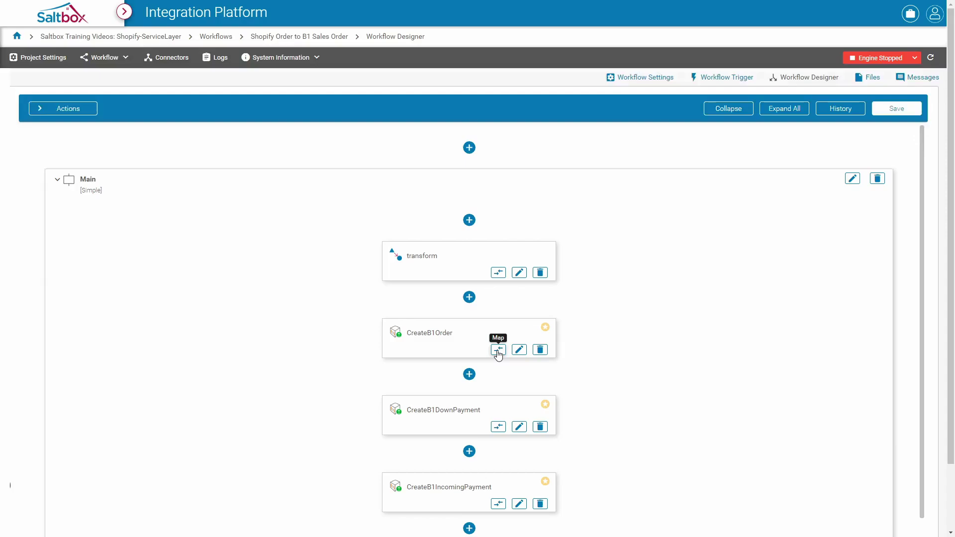
- Open the data map of the CreateB1Order action and show the map details of its CreateB1ObjectOperationConfiguration target object
click(497, 350)
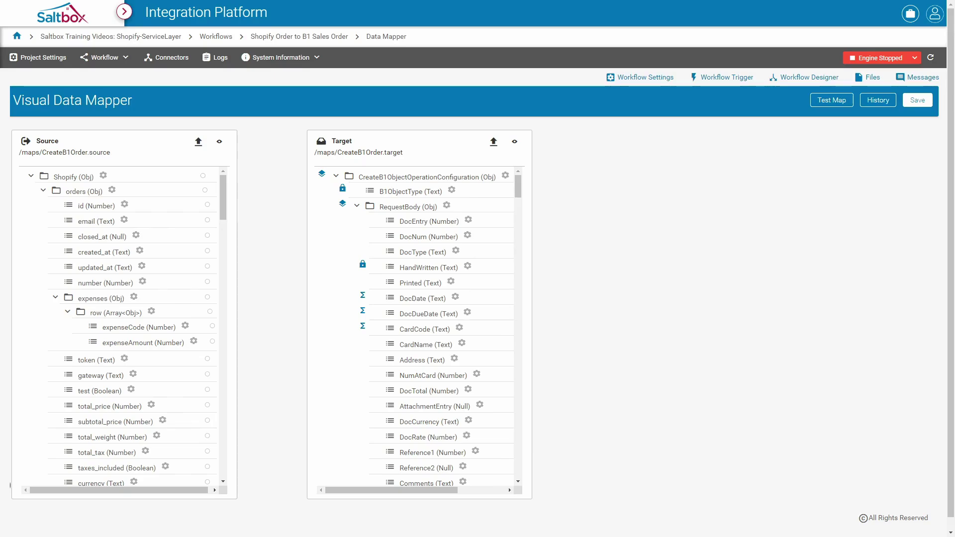
click(427, 176)
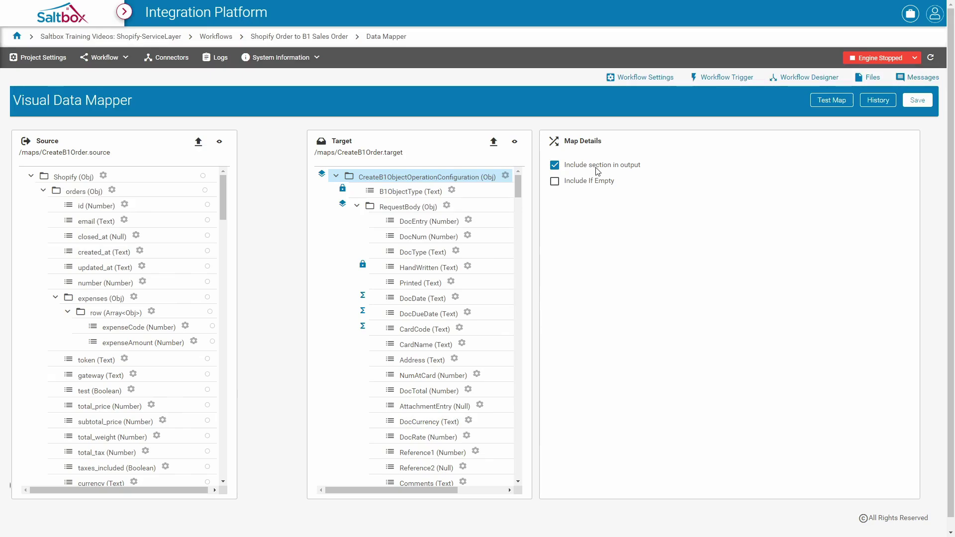
- Try to map the source order_number field to the NumAtCard target field with the Direct map type and update the mapping
click(435, 376)
click(573, 200)
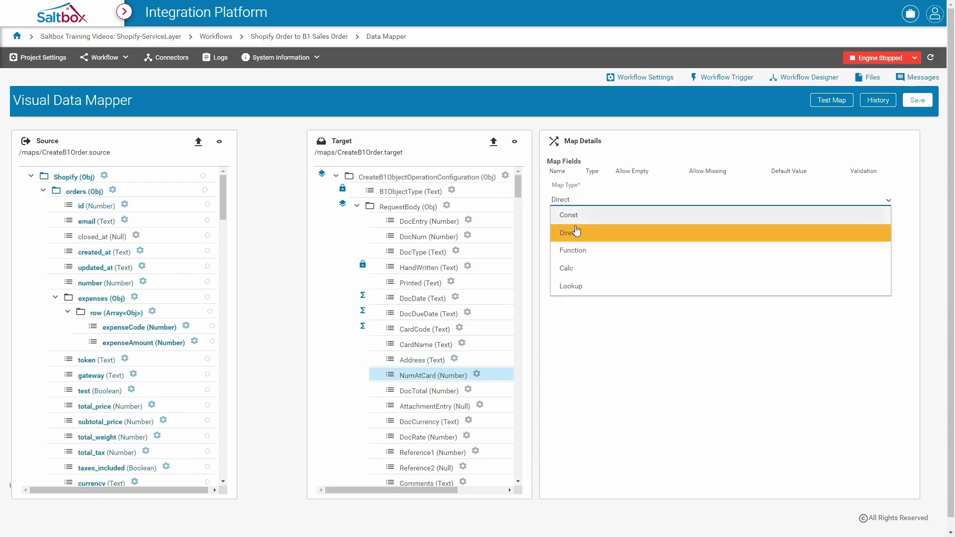
click(572, 234)
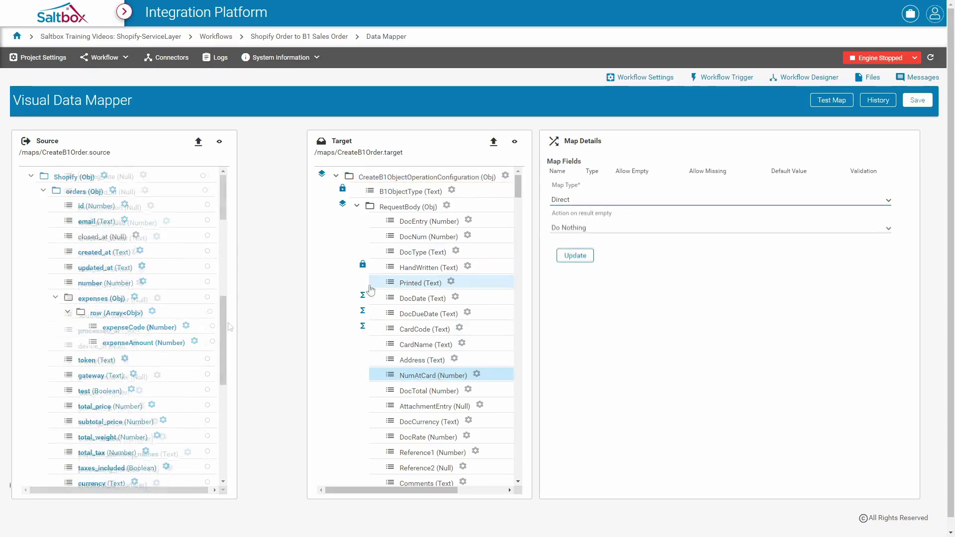
scroll(102, 412, down, 10)
drag(90, 419, 415, 380)
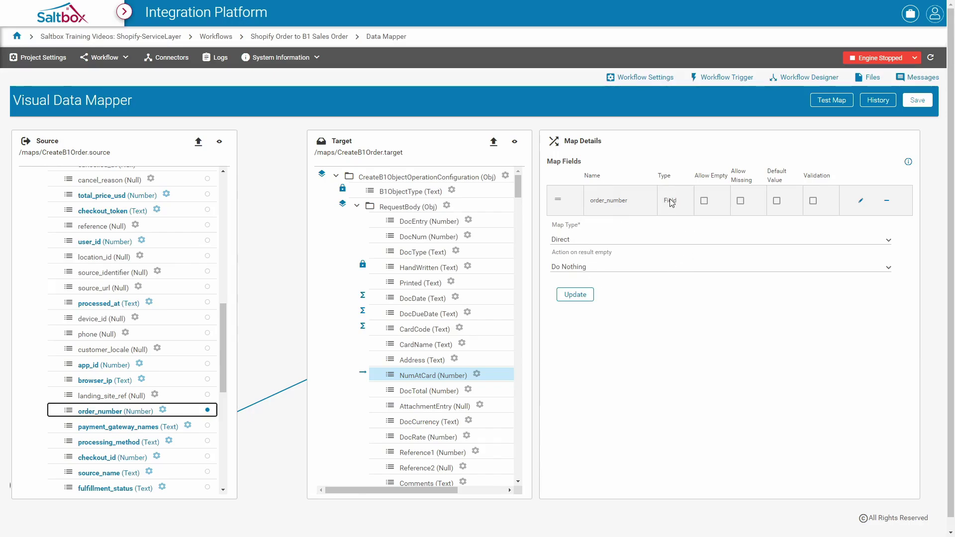
click(576, 296)
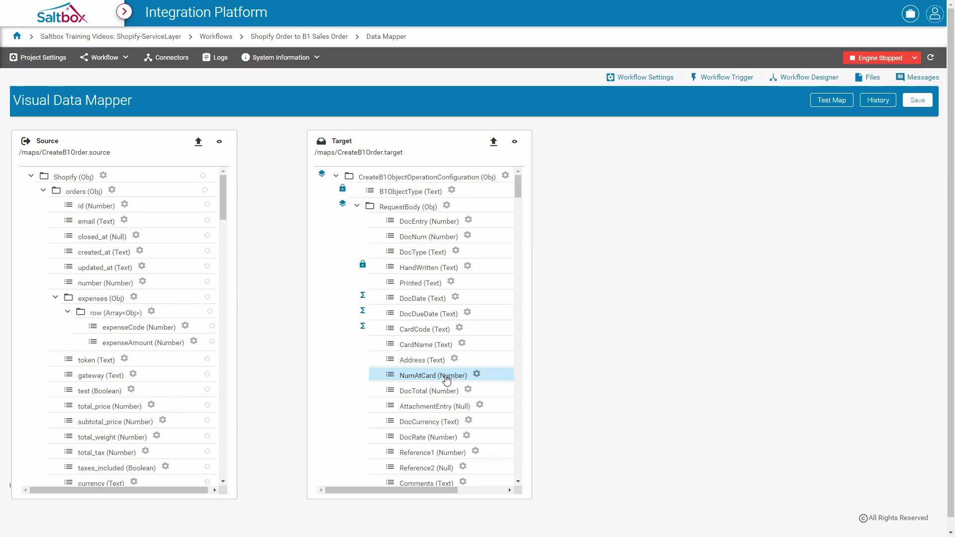
- Map order_number to NumAtCard again as a Direct mapping and update it
click(439, 377)
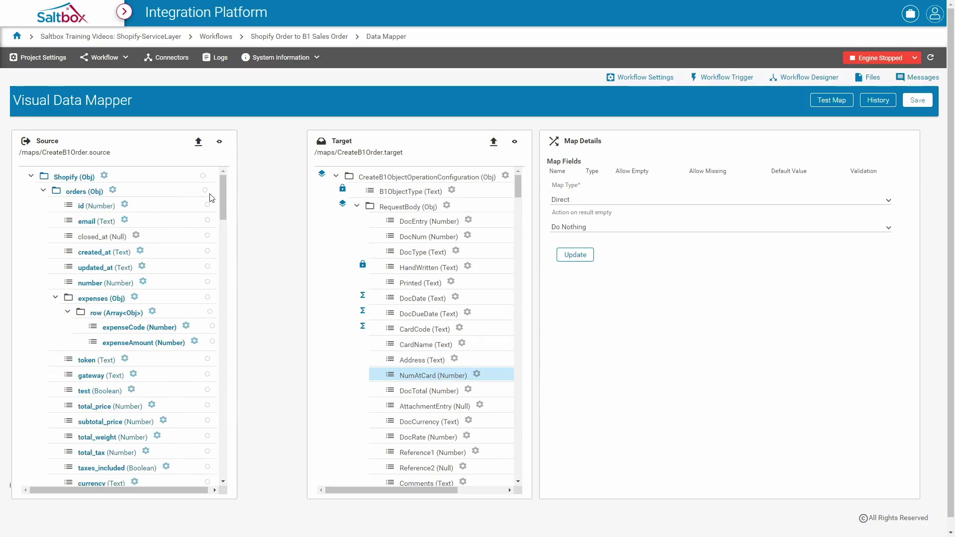
drag(224, 188, 236, 288)
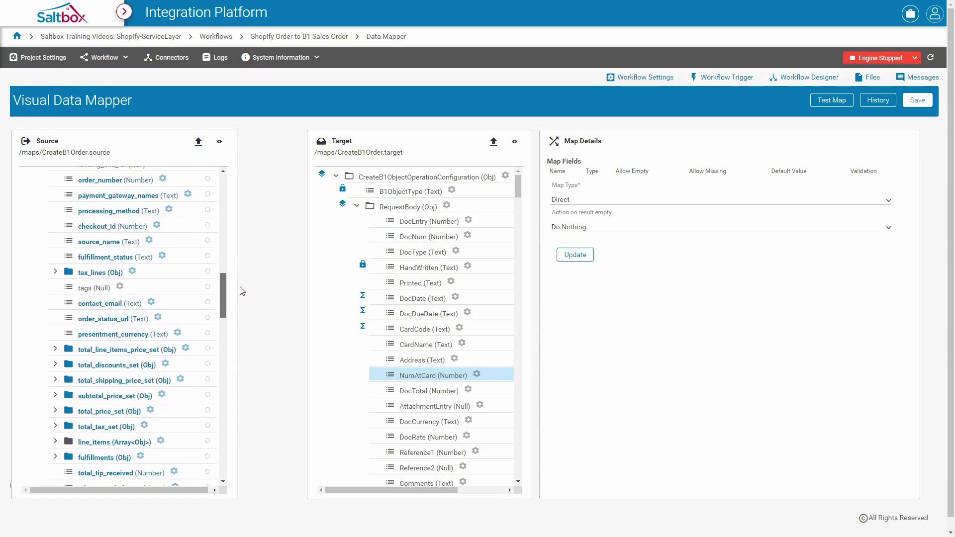
drag(102, 182, 436, 380)
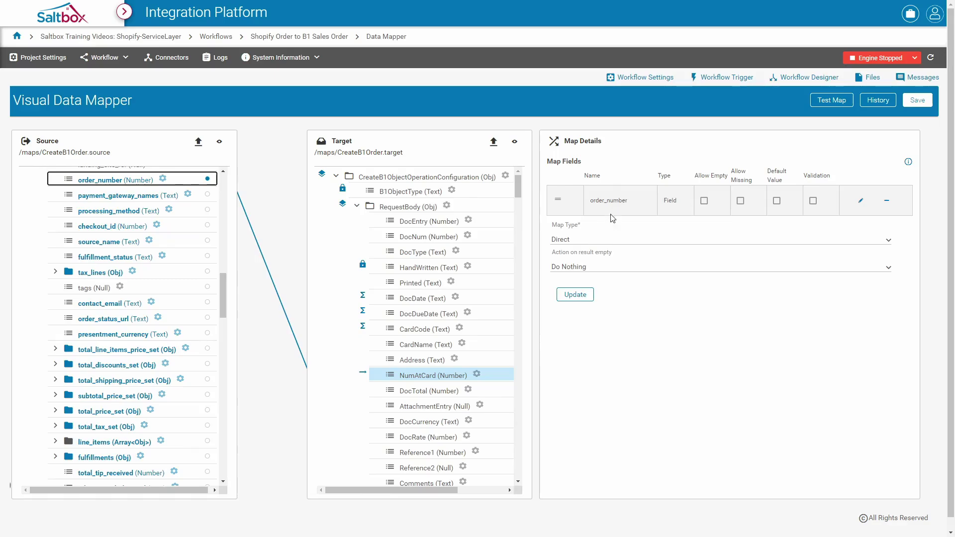
click(578, 296)
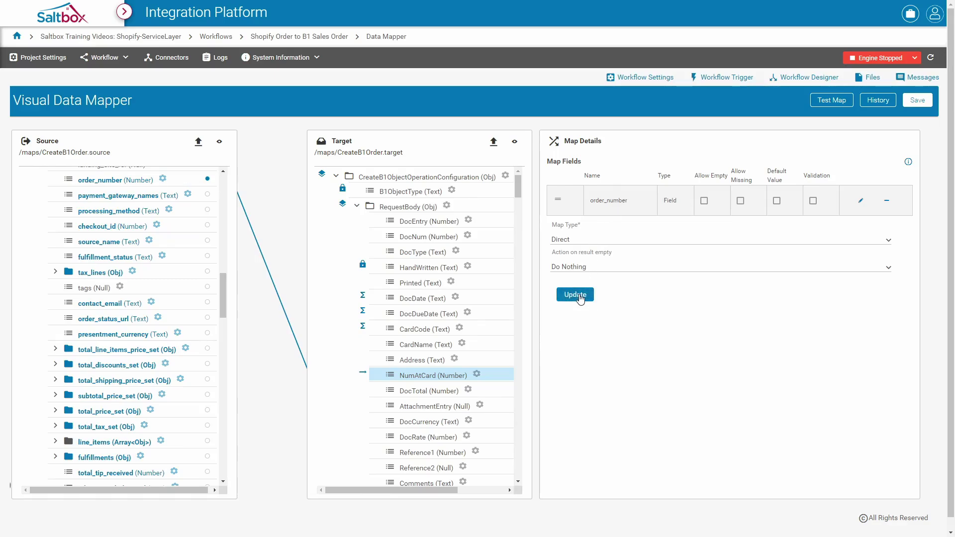
- Set the DocCurrency target field's map type to Const and insert the project variable ||PVAR:DefaultCurrency|| as its value
click(451, 422)
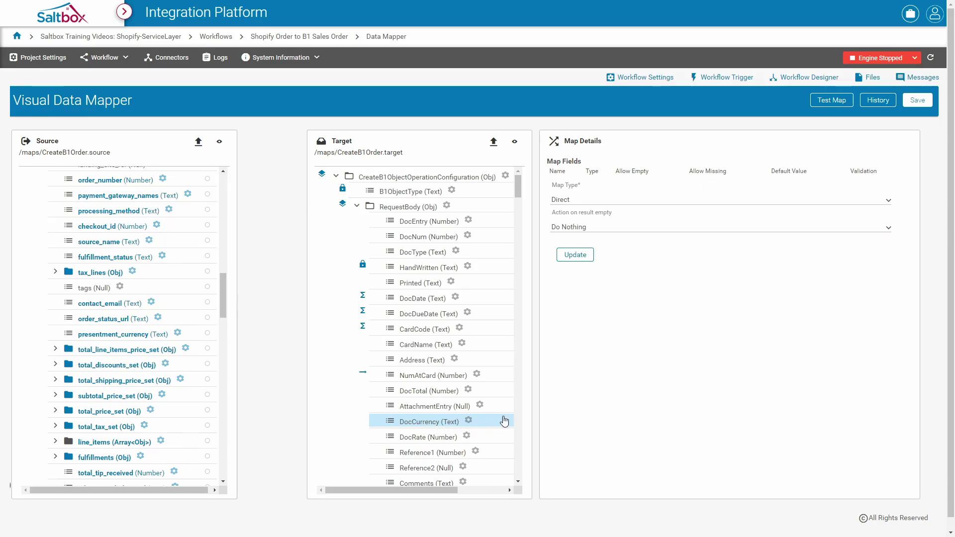
click(614, 201)
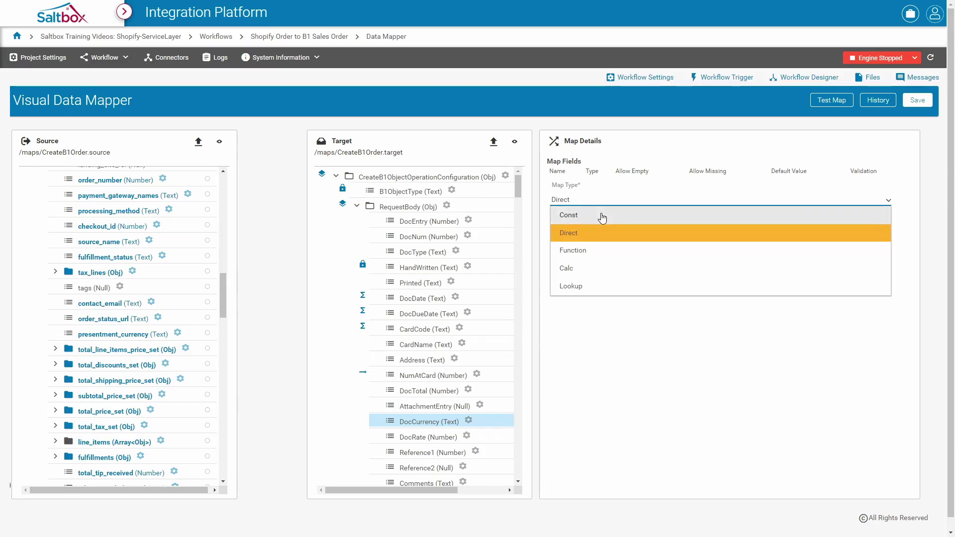
click(602, 217)
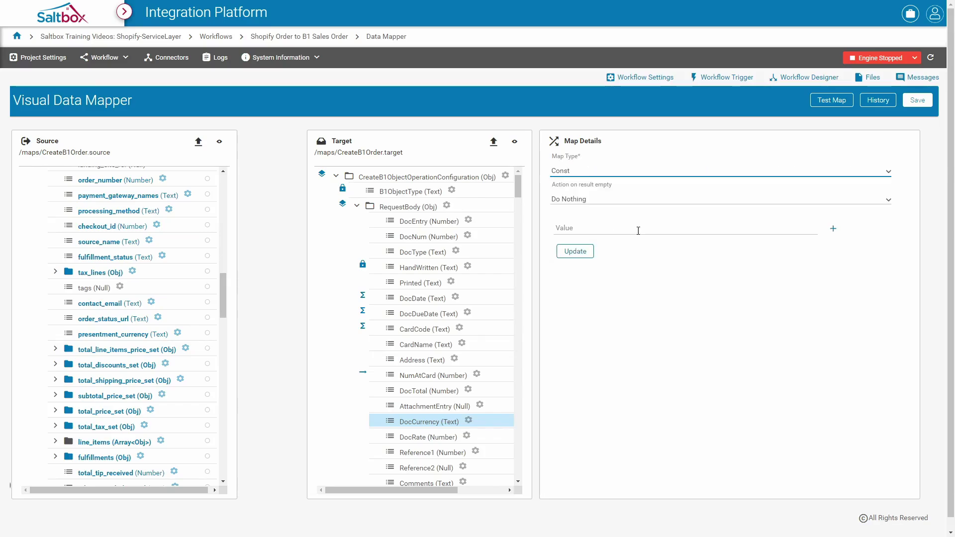
click(834, 229)
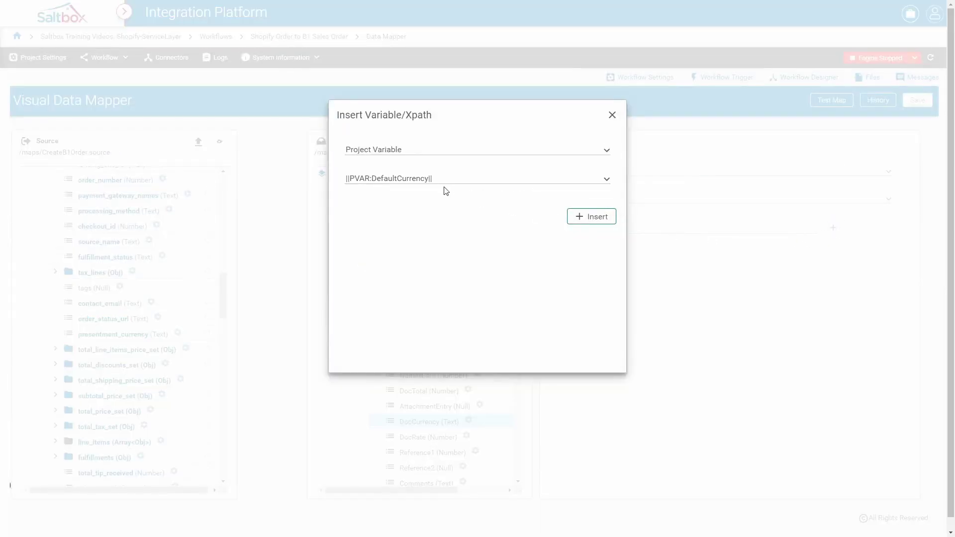
click(400, 185)
click(414, 195)
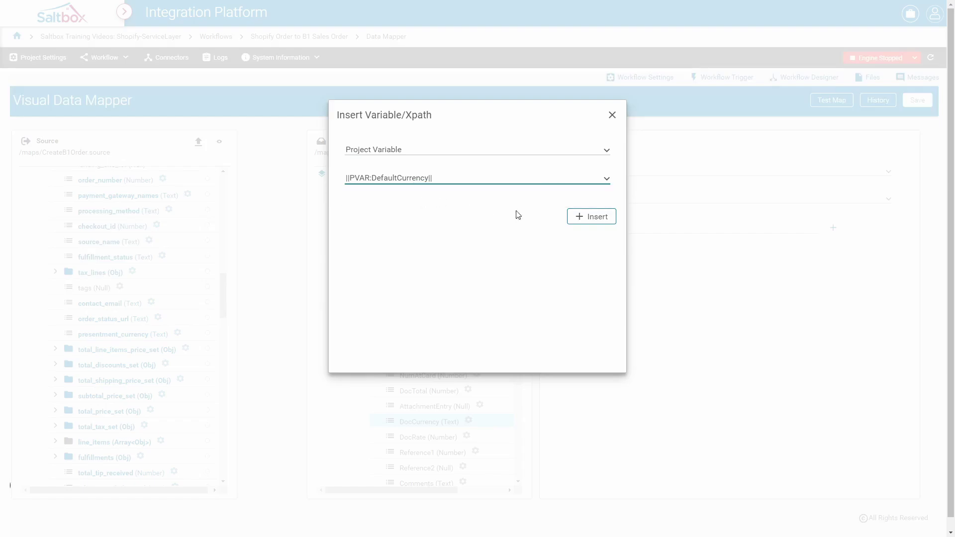
click(597, 216)
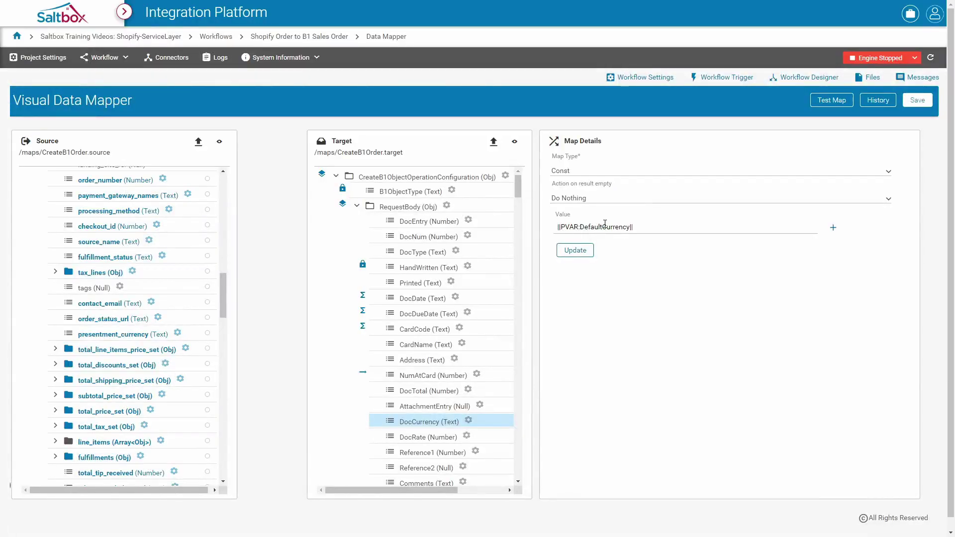
- Replace the DocCurrency constant value with USD and update the mapping
key(ctrl+a)
text(US)
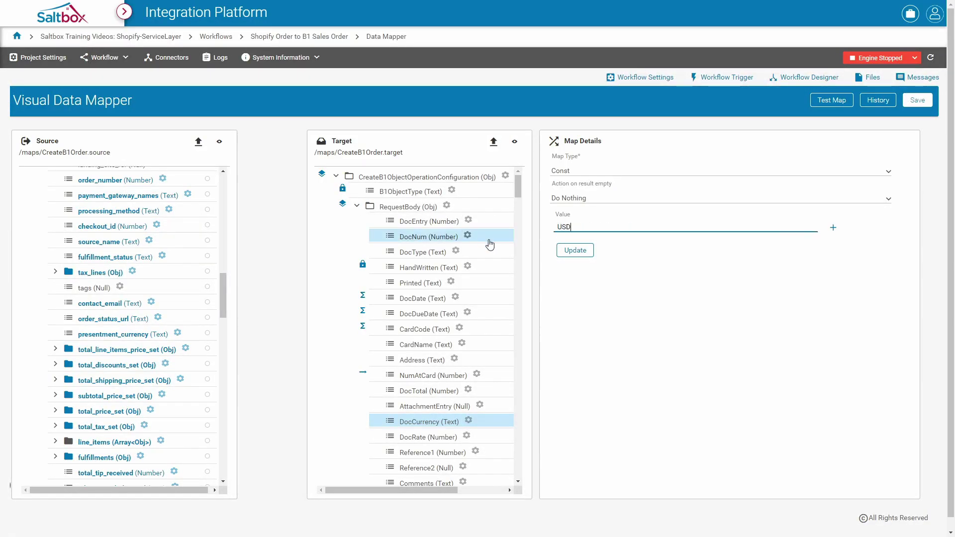
text(D)
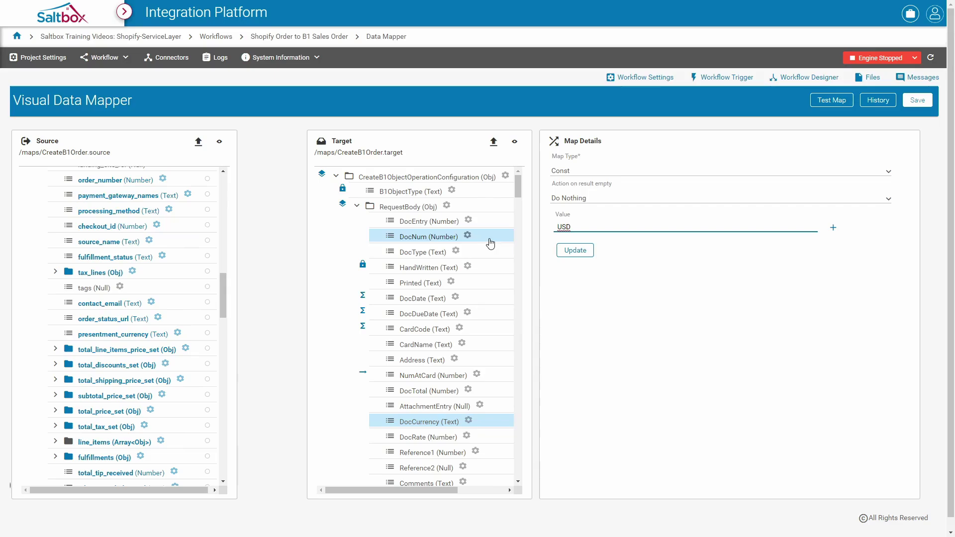
click(586, 258)
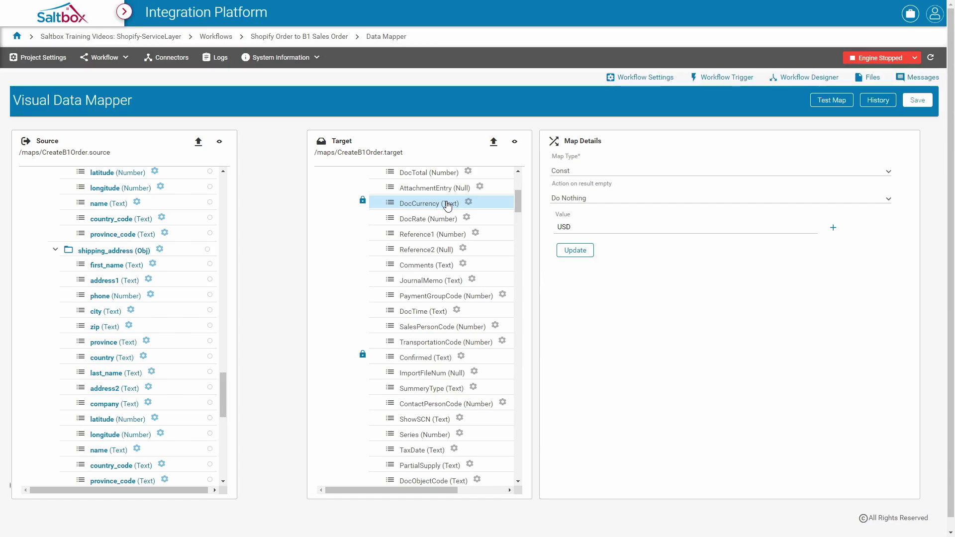
- Change the DocCurrency map type to Lookup and link the source currency field to it
click(595, 171)
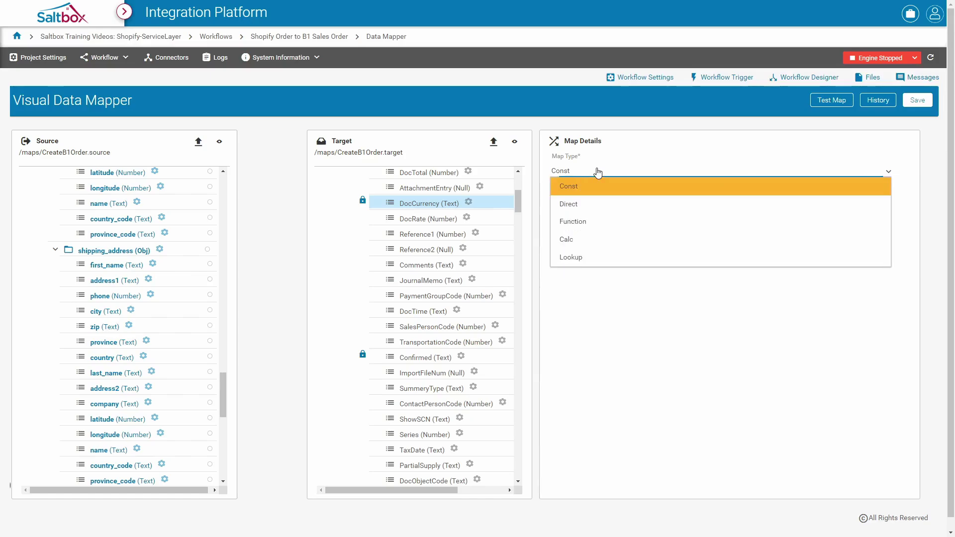
click(571, 257)
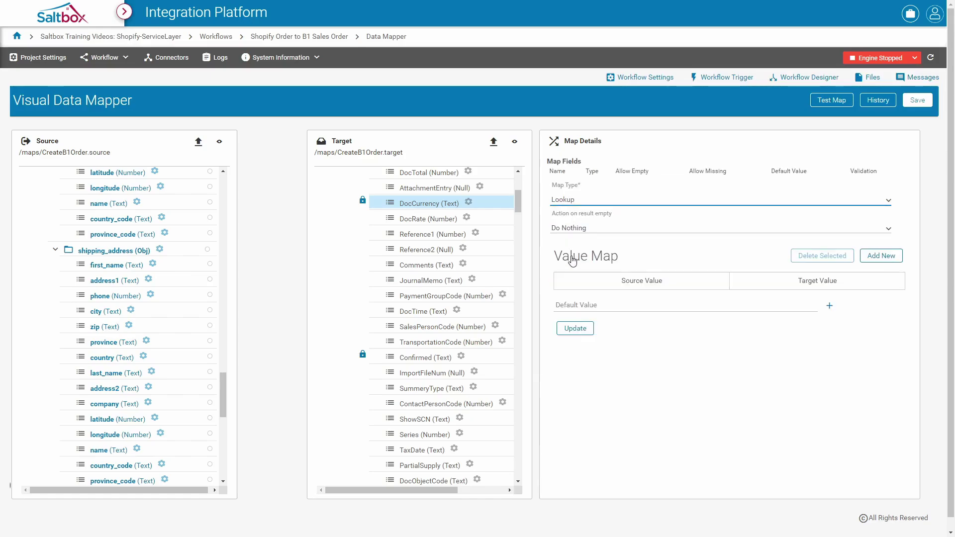
drag(222, 388, 219, 224)
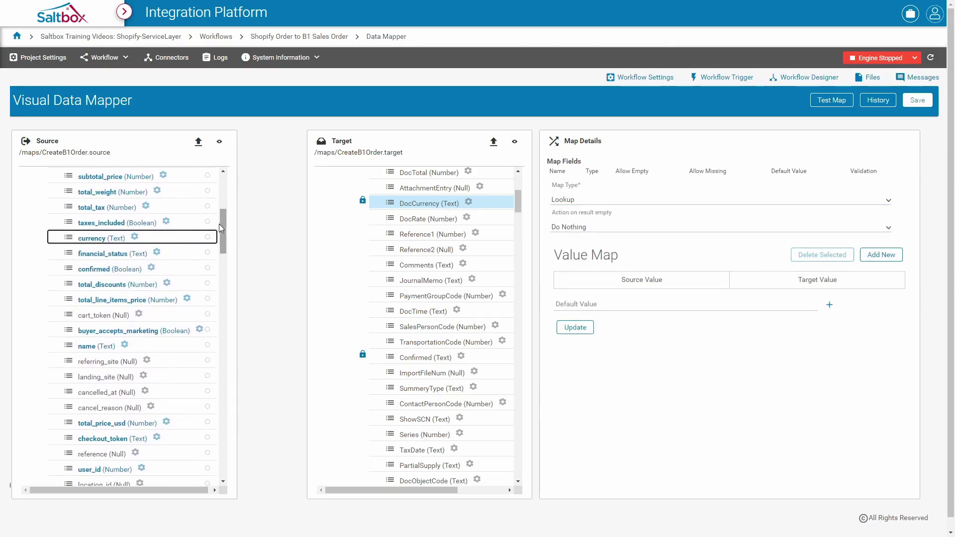
drag(93, 241, 414, 202)
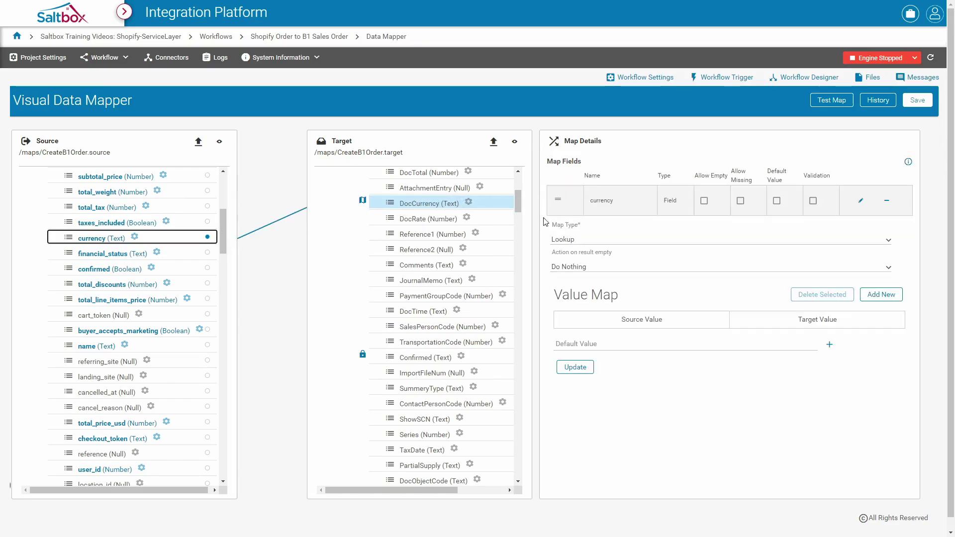
- Add a value map row that translates the source value US Dollar to the target value USD
click(876, 296)
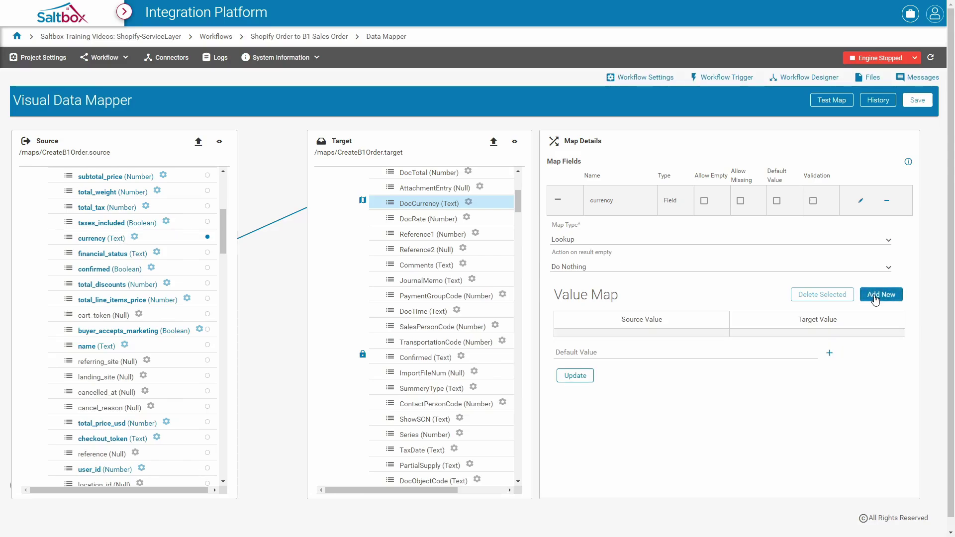
click(637, 332)
text(US Dollar)
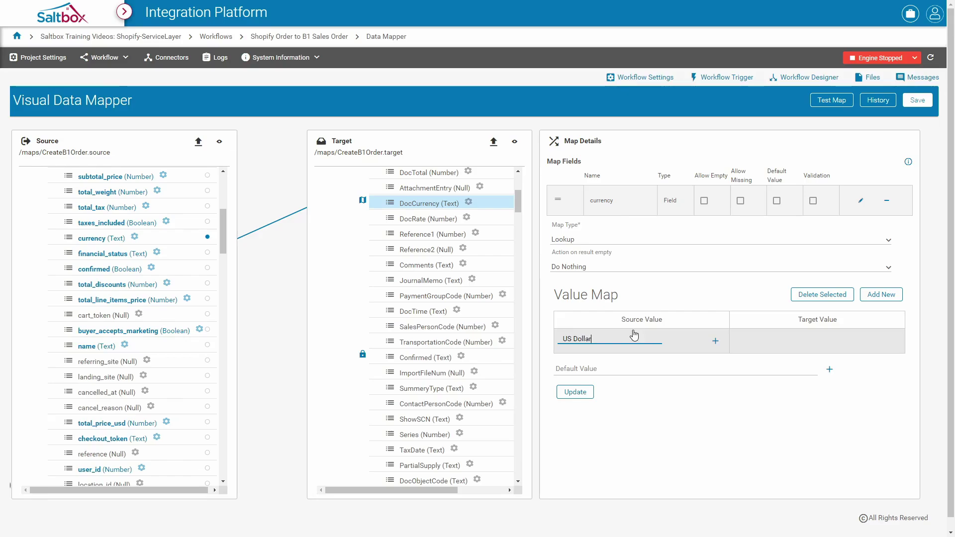
key(Tab)
text(USD)
key(Return)
- Fill the second value map row with source value Canadian Dollar and target value CAD
click(633, 356)
text(Canadian Dollar)
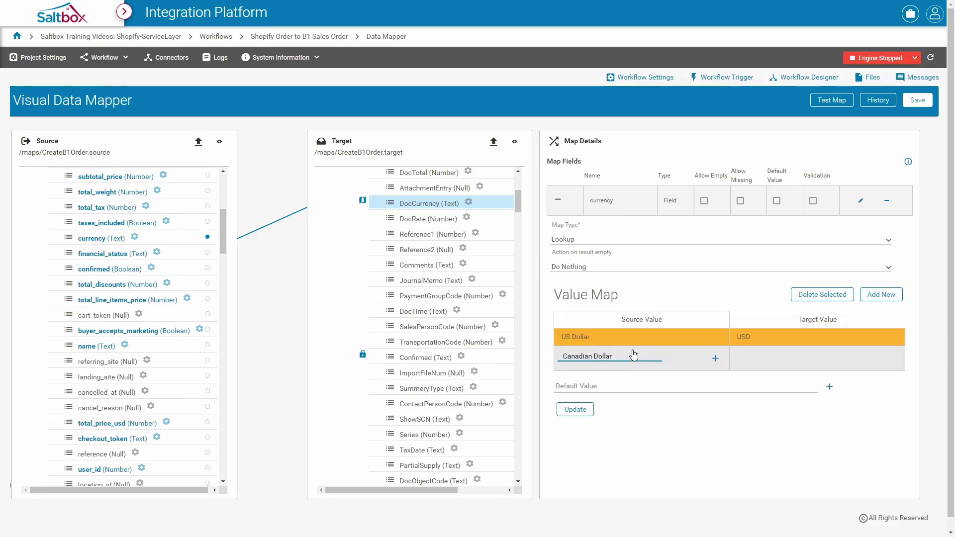
click(755, 352)
text(CAD)
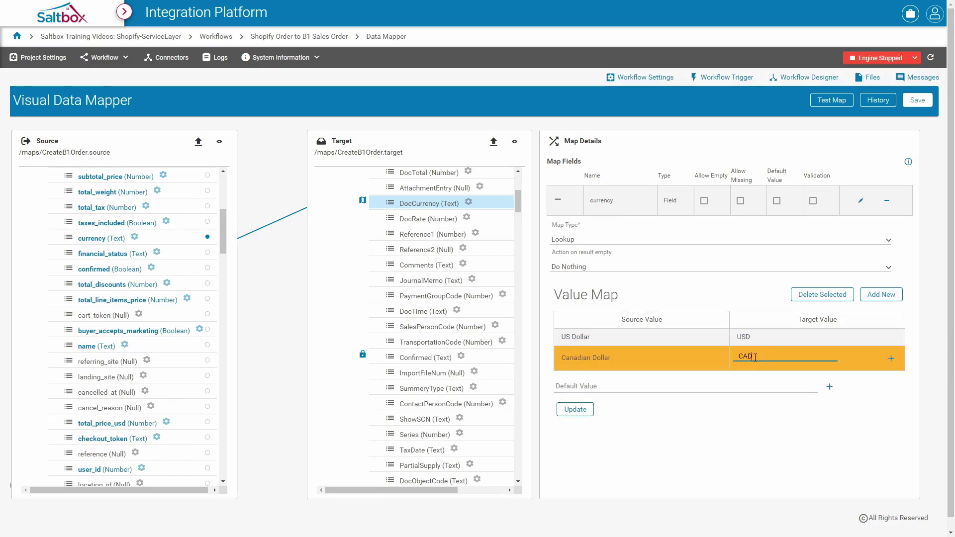
click(630, 385)
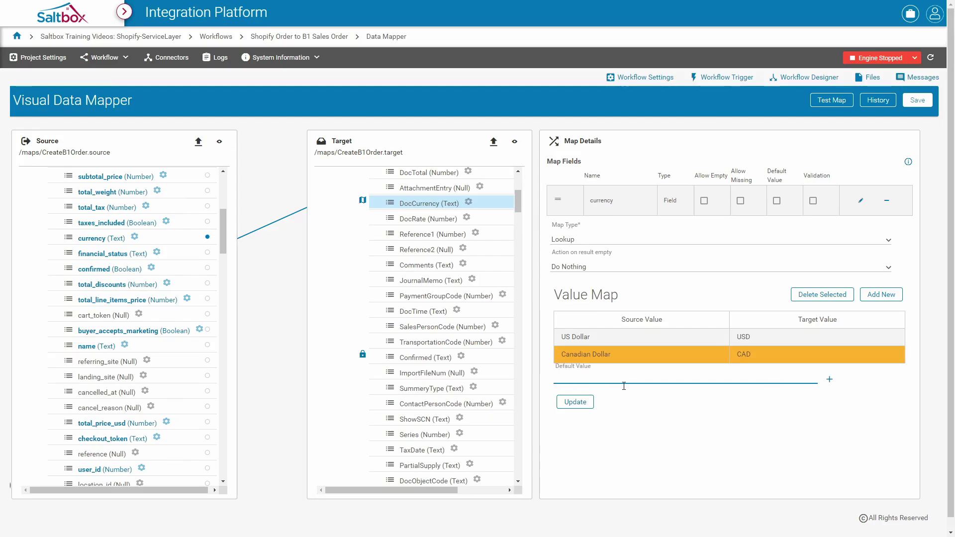